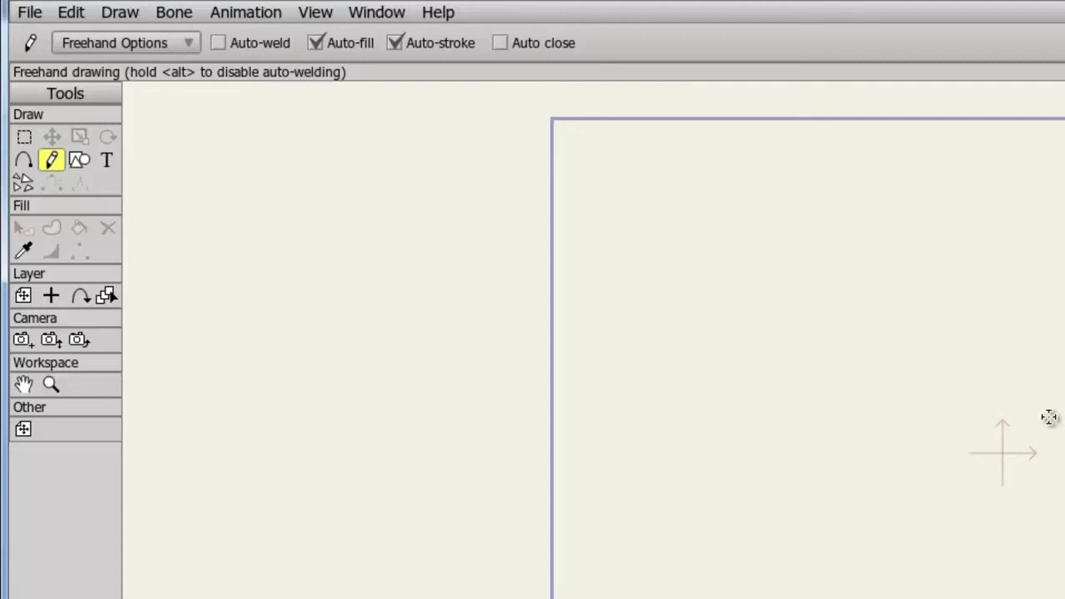
# Open the File menu to begin importing preset content.
pyautogui.click(31, 13)
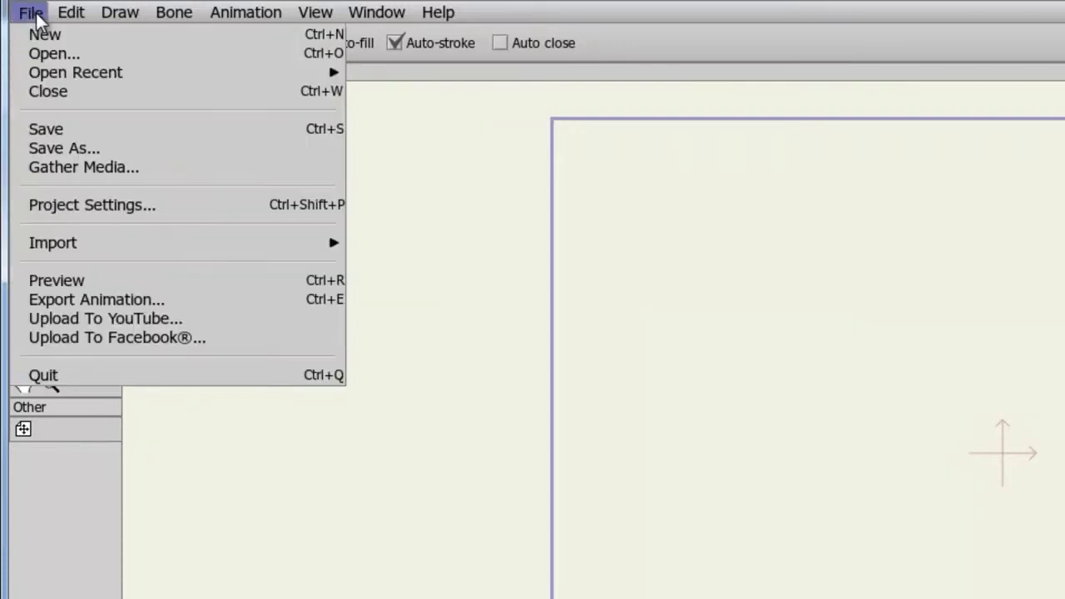
pyautogui.moveTo(52, 242)
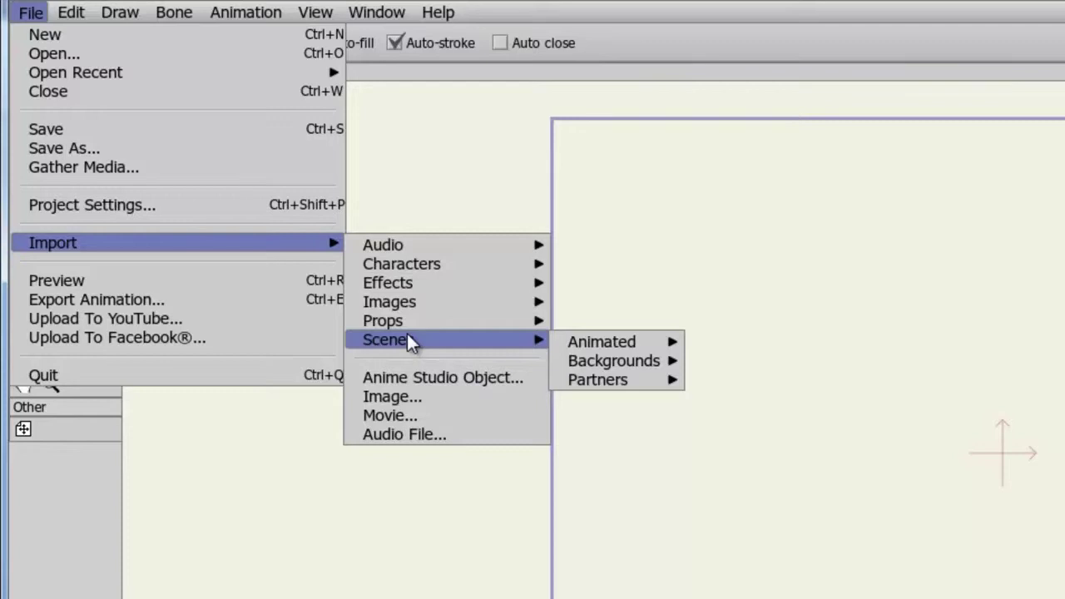
pyautogui.moveTo(383, 244)
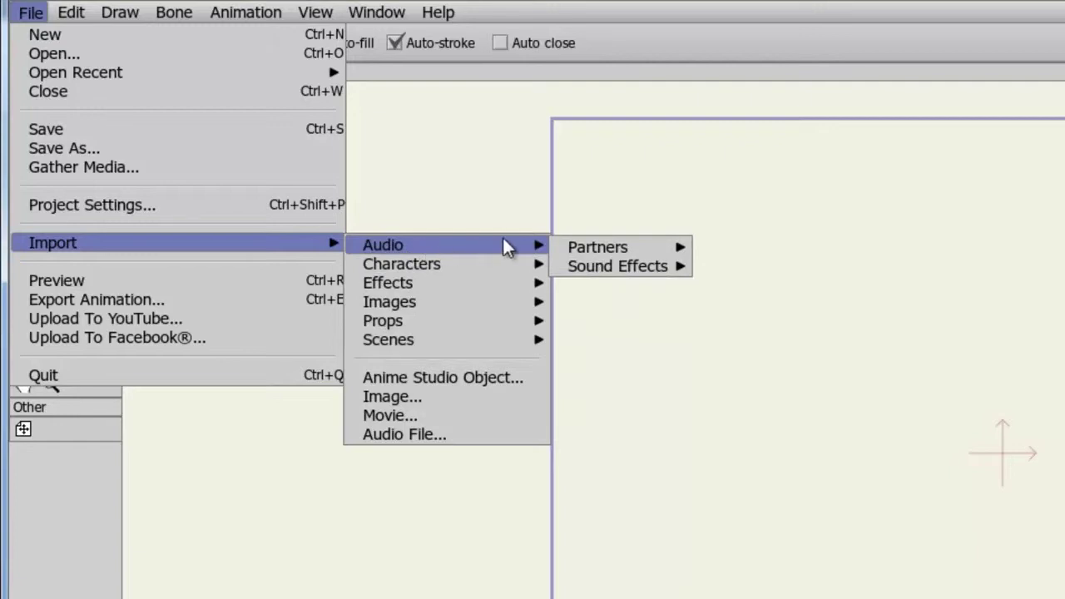
pyautogui.moveTo(617, 266)
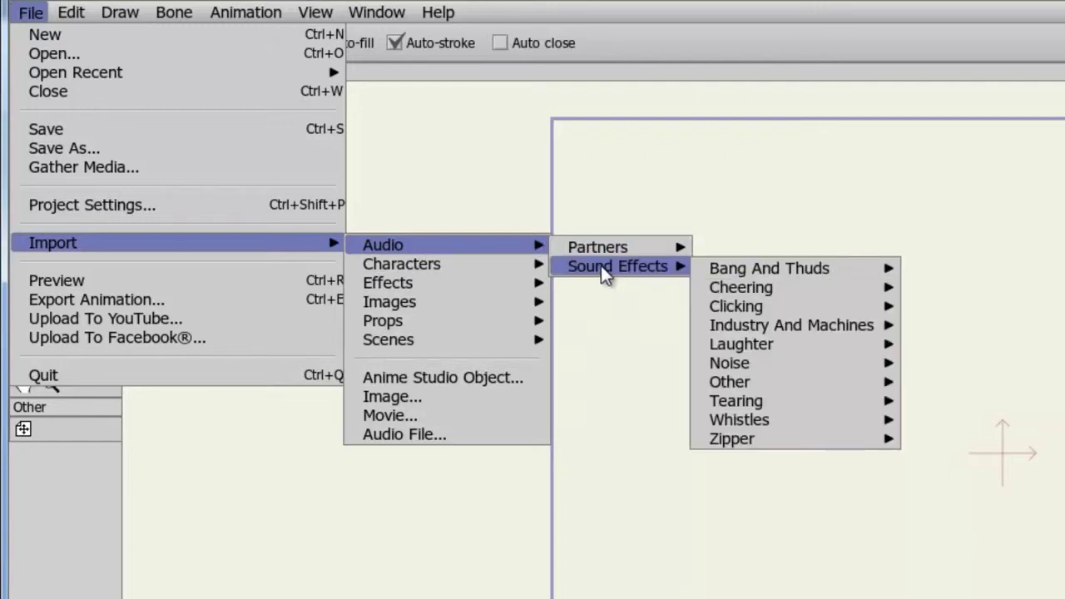
pyautogui.moveTo(769, 268)
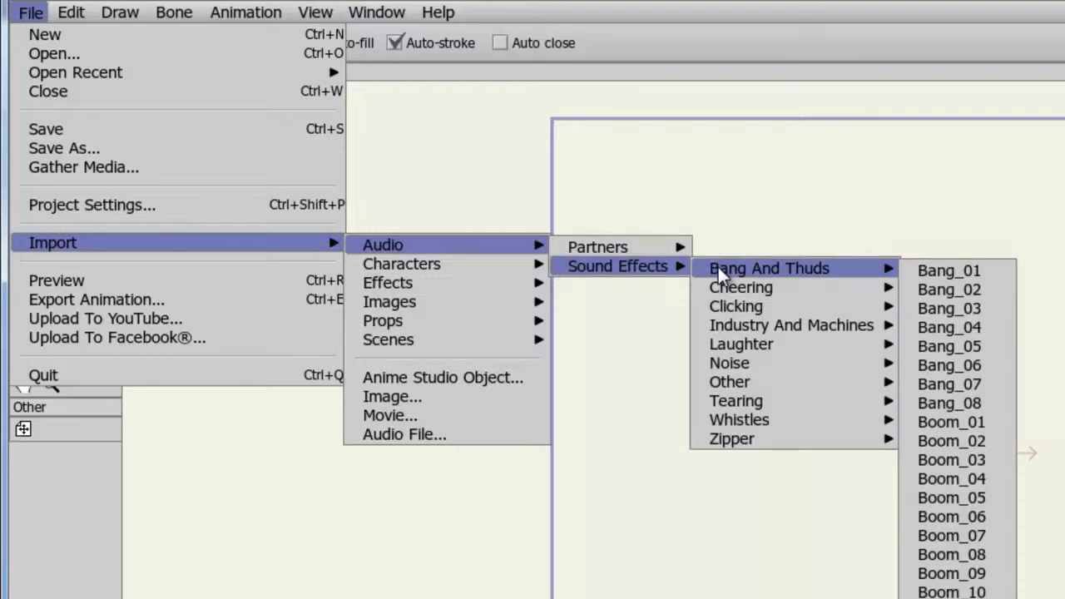
# Import the Boom_02 Bang And Thuds sound effect and play it back briefly.
pyautogui.click(974, 442)
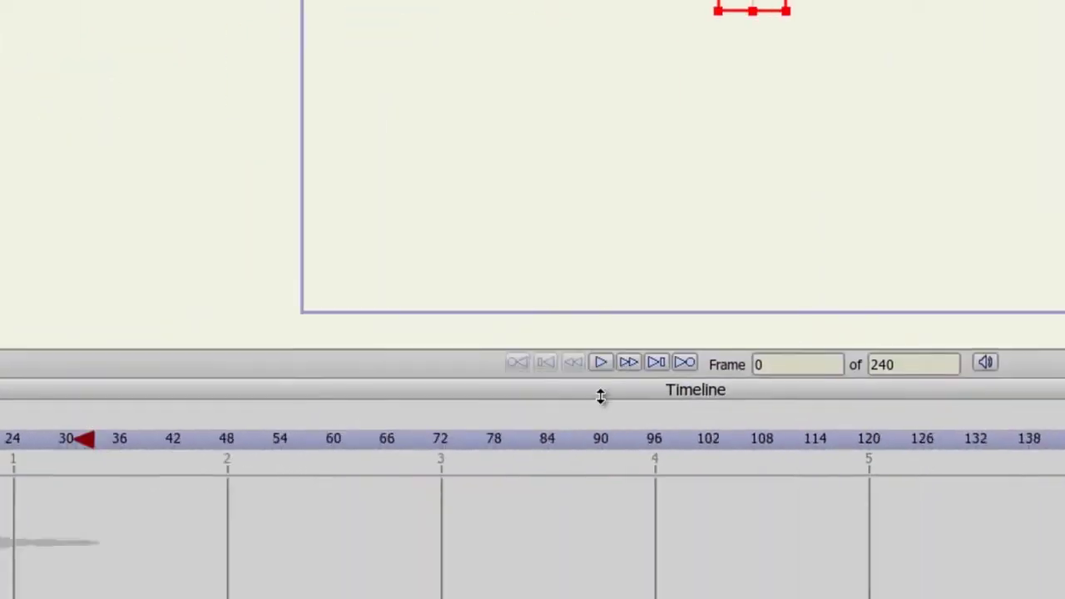
pyautogui.click(842, 322)
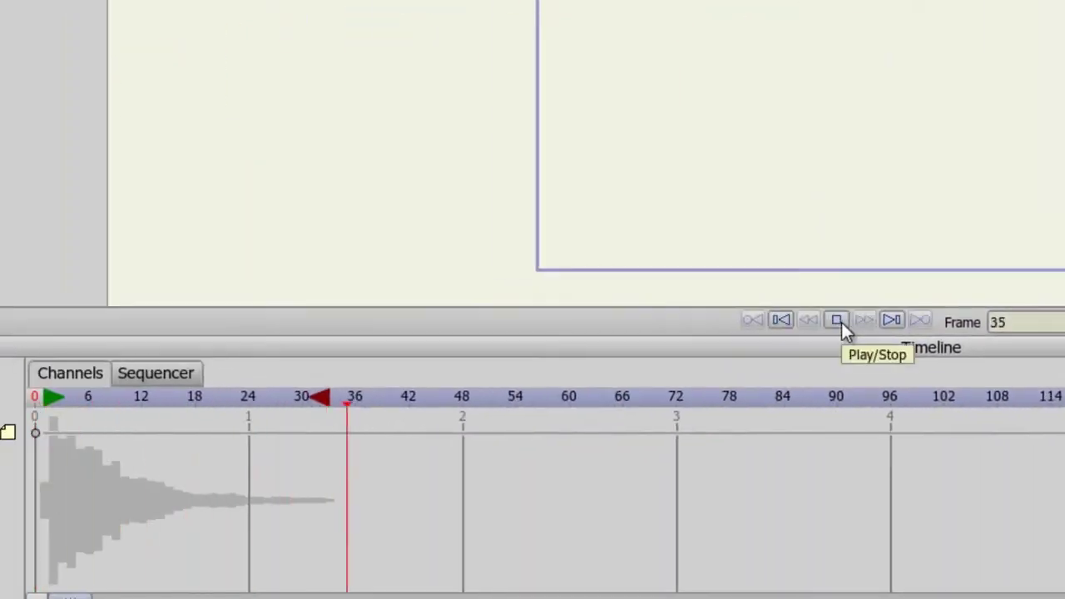
pyautogui.click(841, 322)
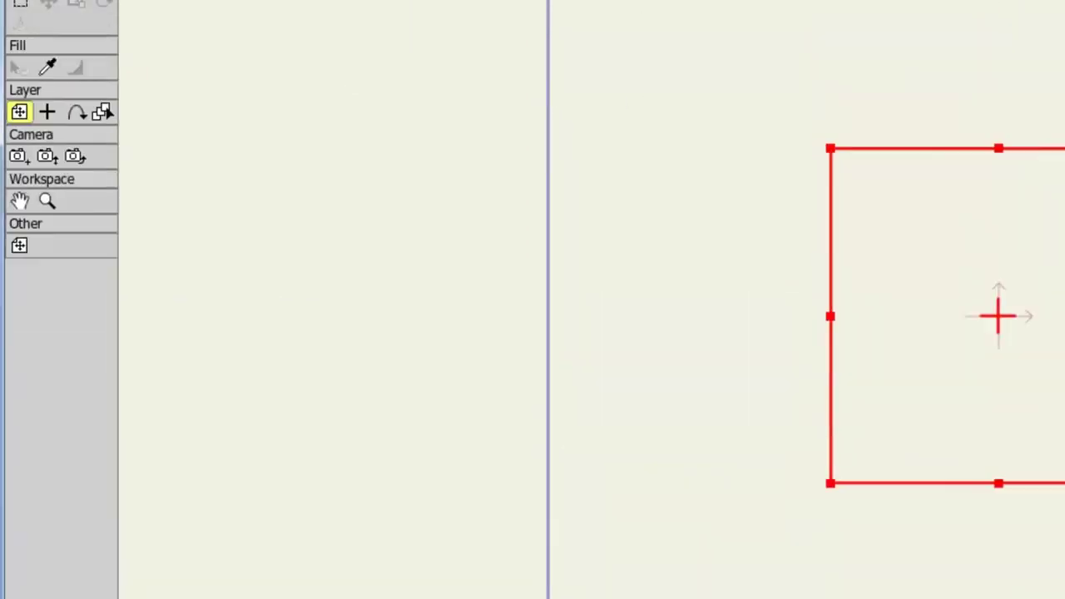
# Import the TreeofLife animated scene from the preset scenes library.
pyautogui.click(33, 13)
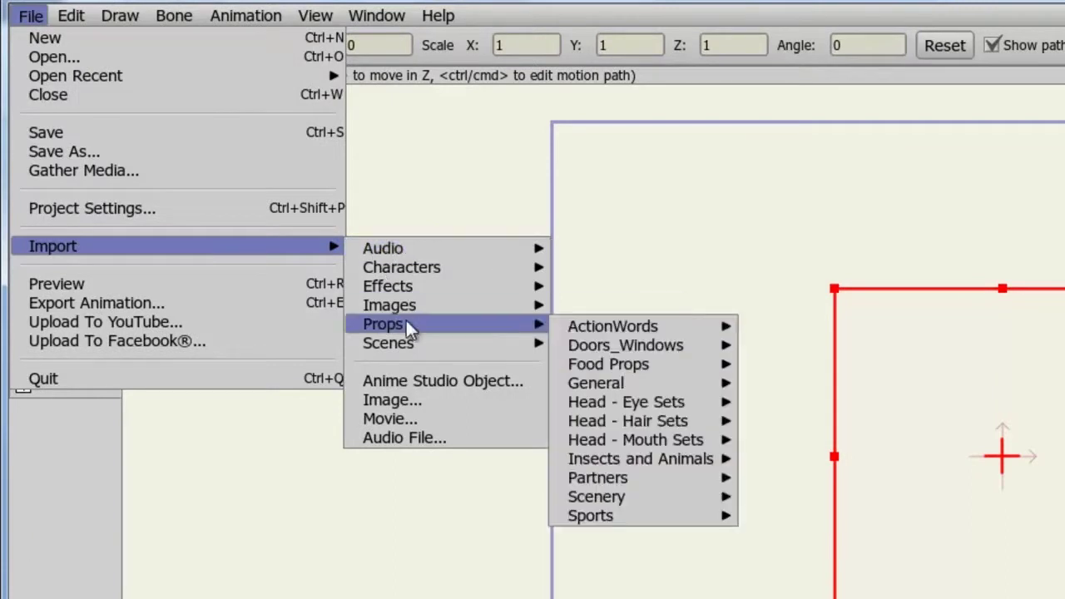
pyautogui.moveTo(388, 343)
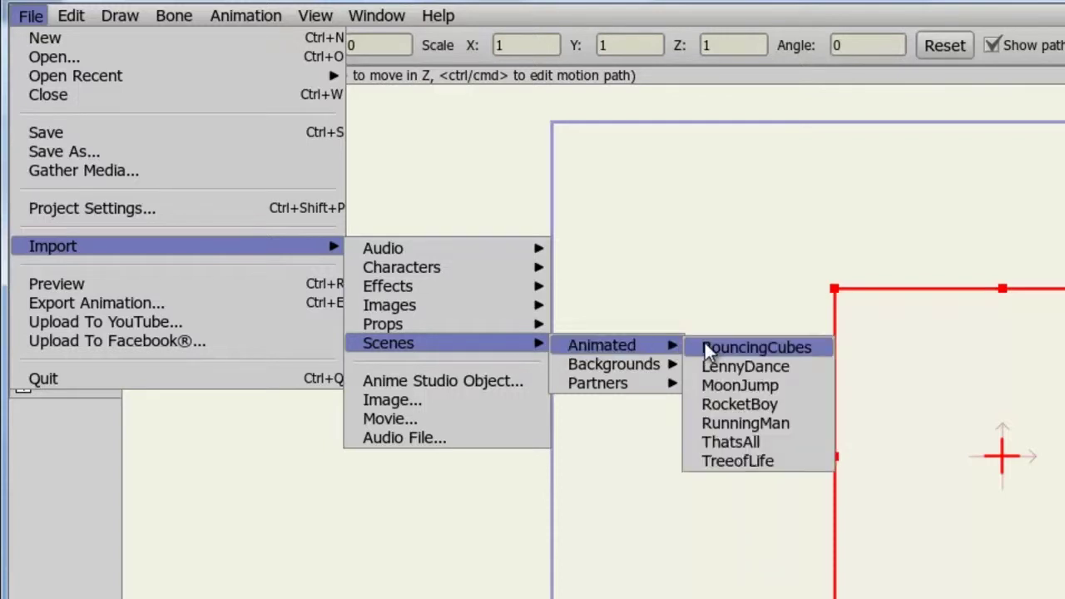
pyautogui.click(723, 463)
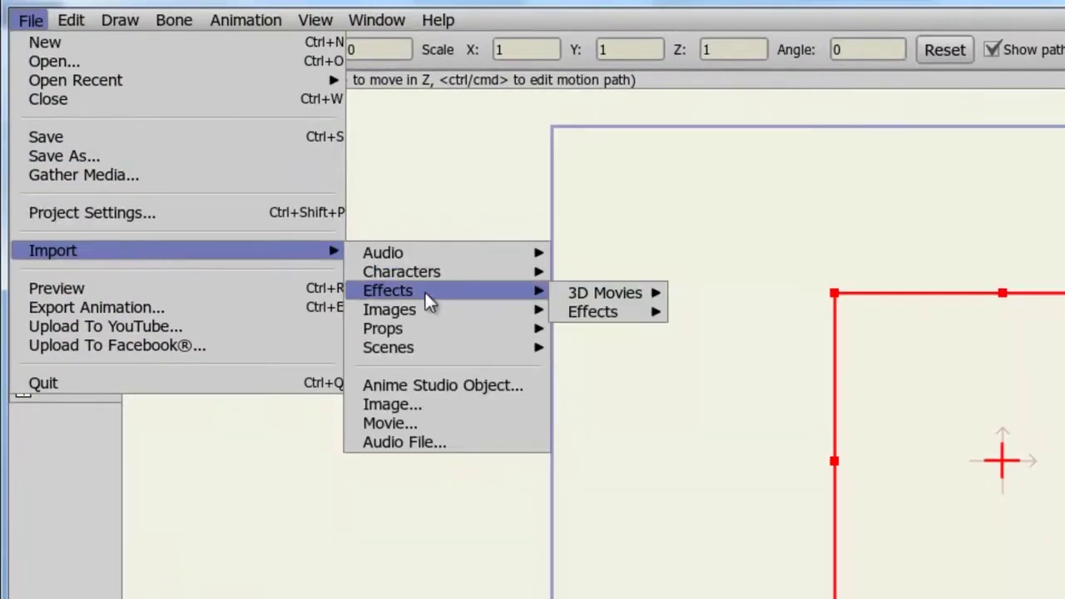
pyautogui.moveTo(390, 306)
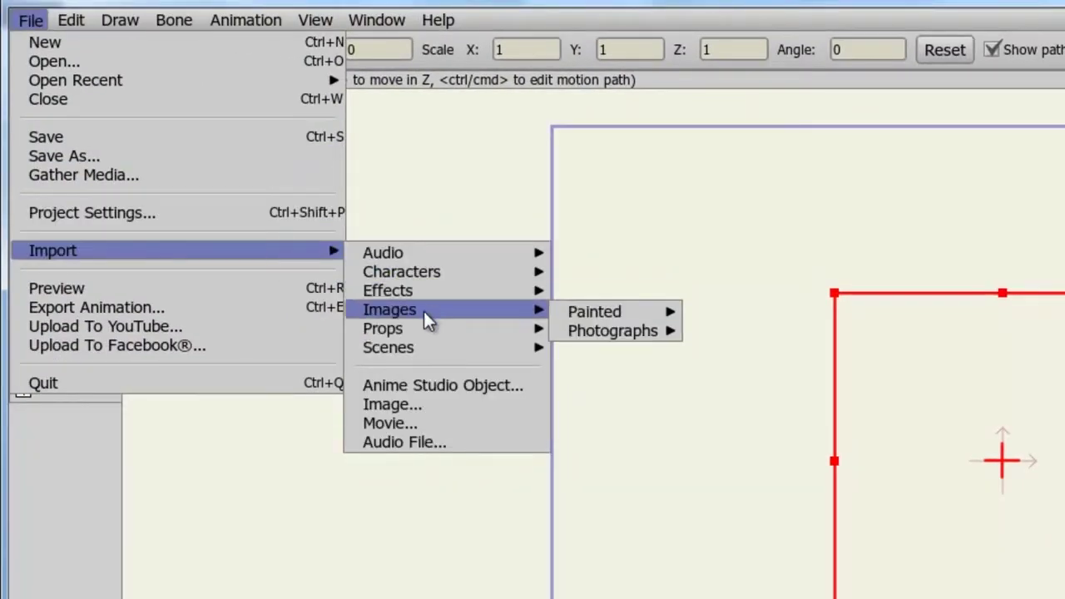
pyautogui.moveTo(613, 331)
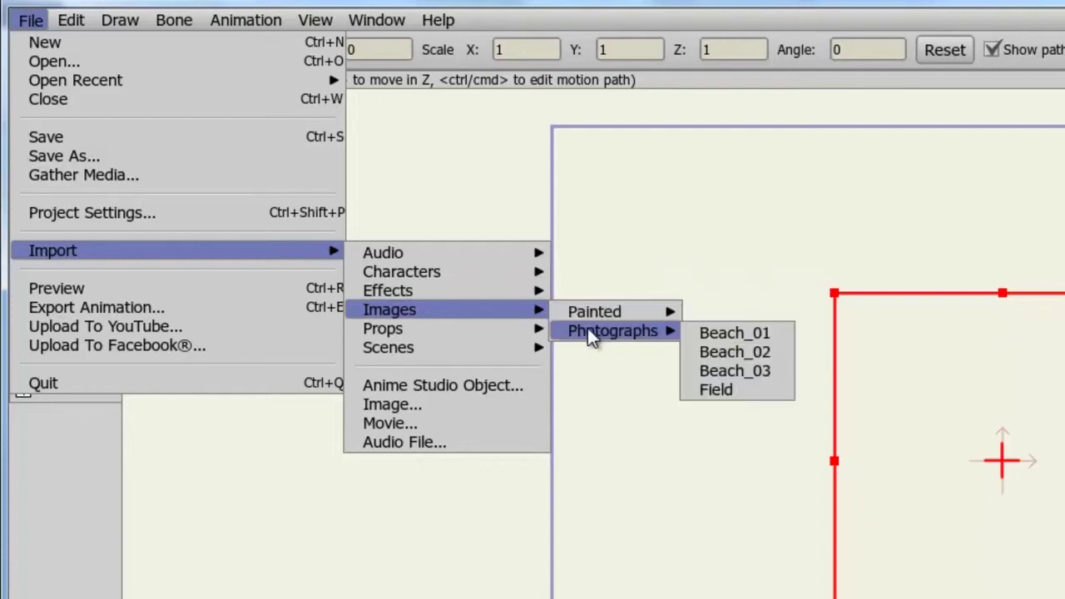
# Import the Beach_01 photograph, then delete its Beach_01.JPG layer.
pyautogui.click(702, 334)
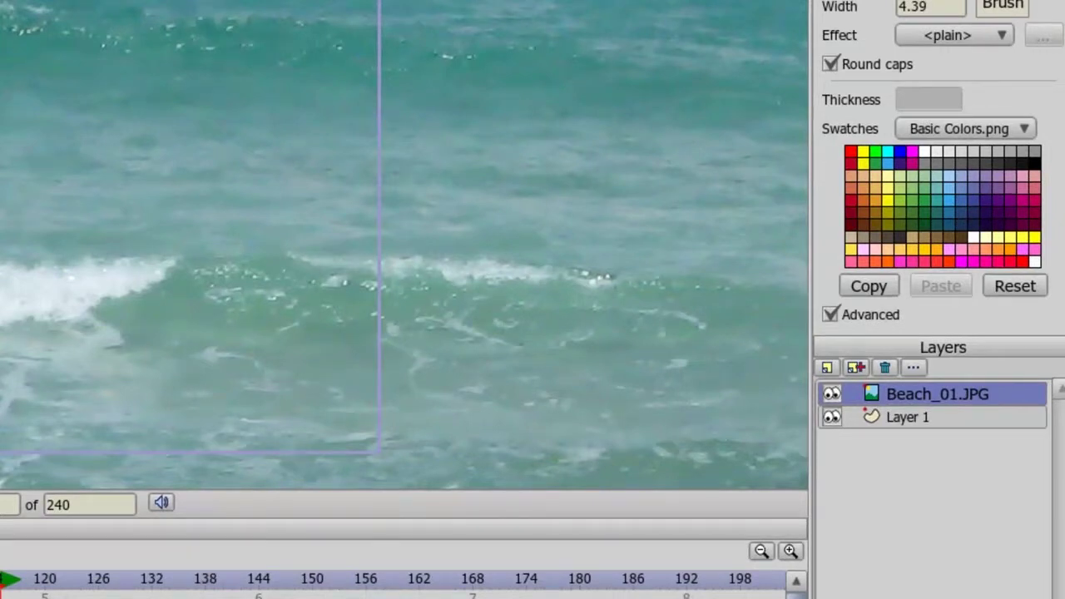
pyautogui.click(887, 367)
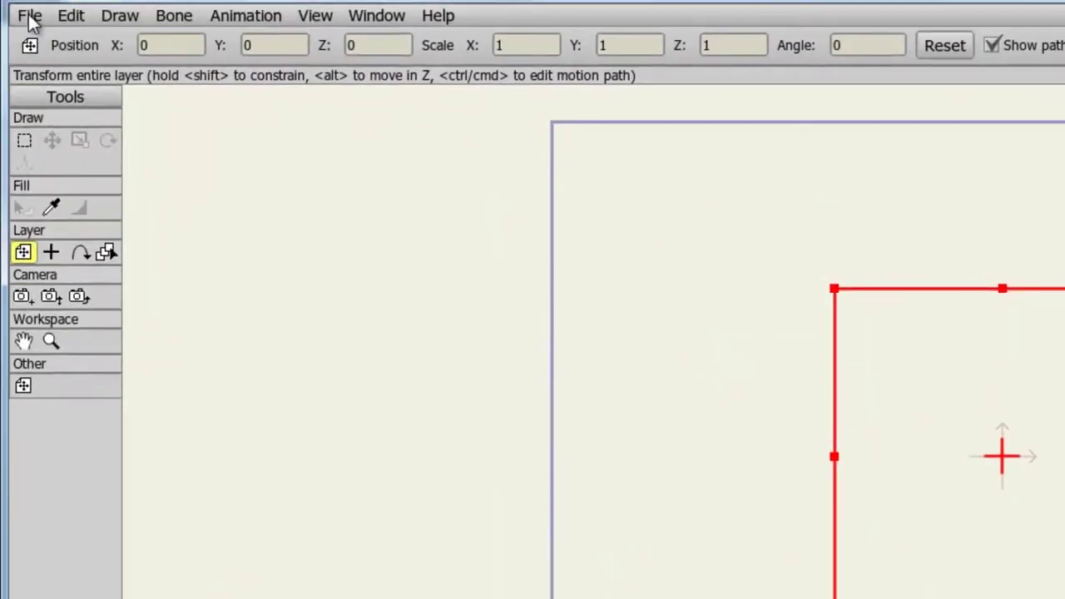
# Insert the Chair 3 object from Bridge Test 1 and drag it to the frame's centre.
pyautogui.click(29, 16)
pyautogui.moveTo(53, 247)
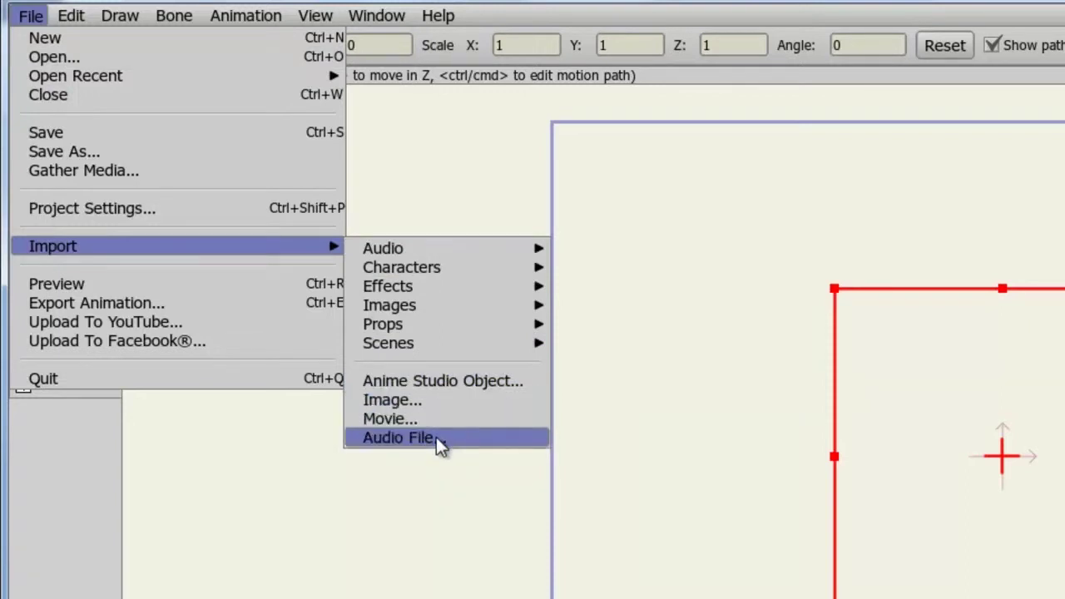
pyautogui.click(437, 386)
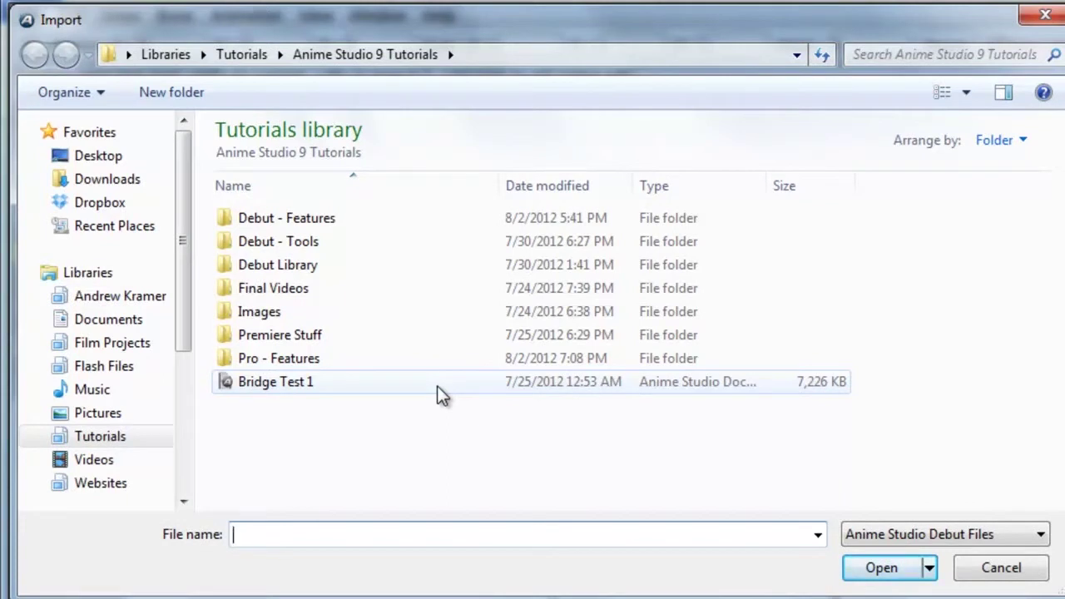
pyautogui.click(437, 386)
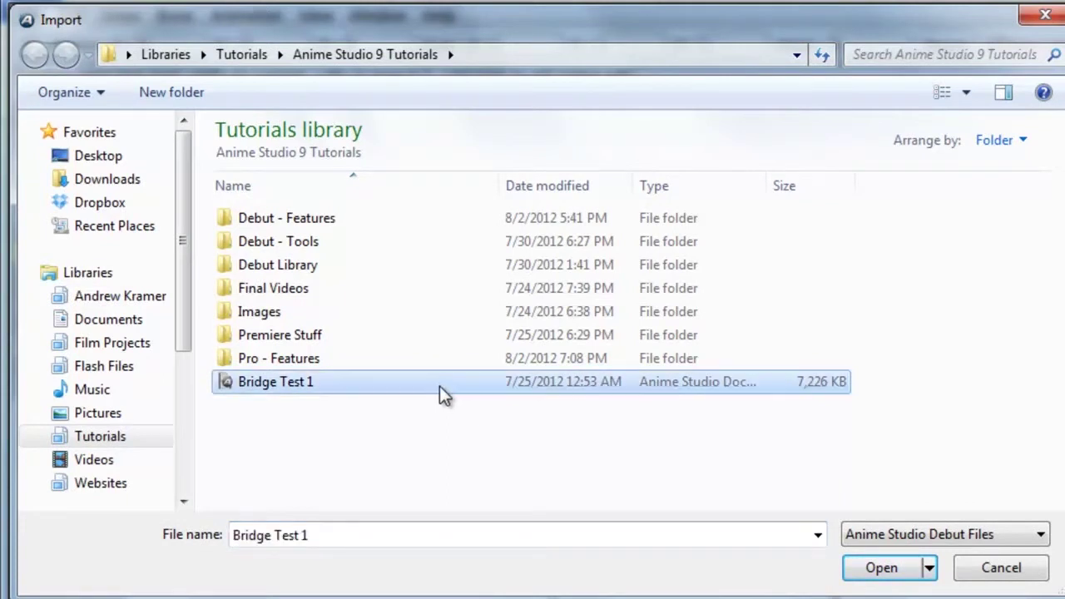
pyautogui.click(856, 574)
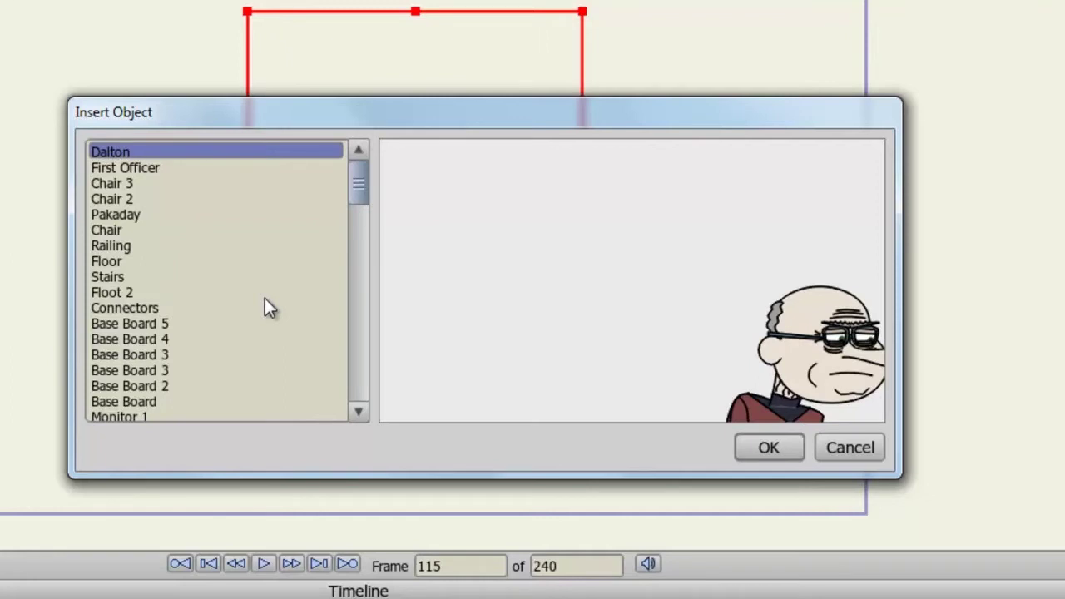
pyautogui.click(131, 185)
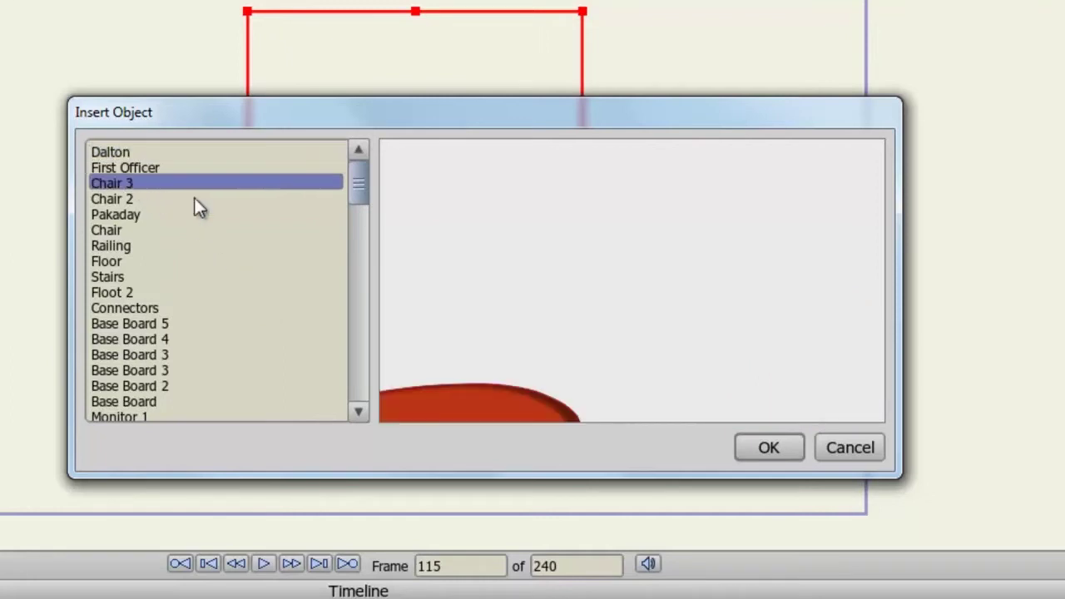
pyautogui.click(762, 450)
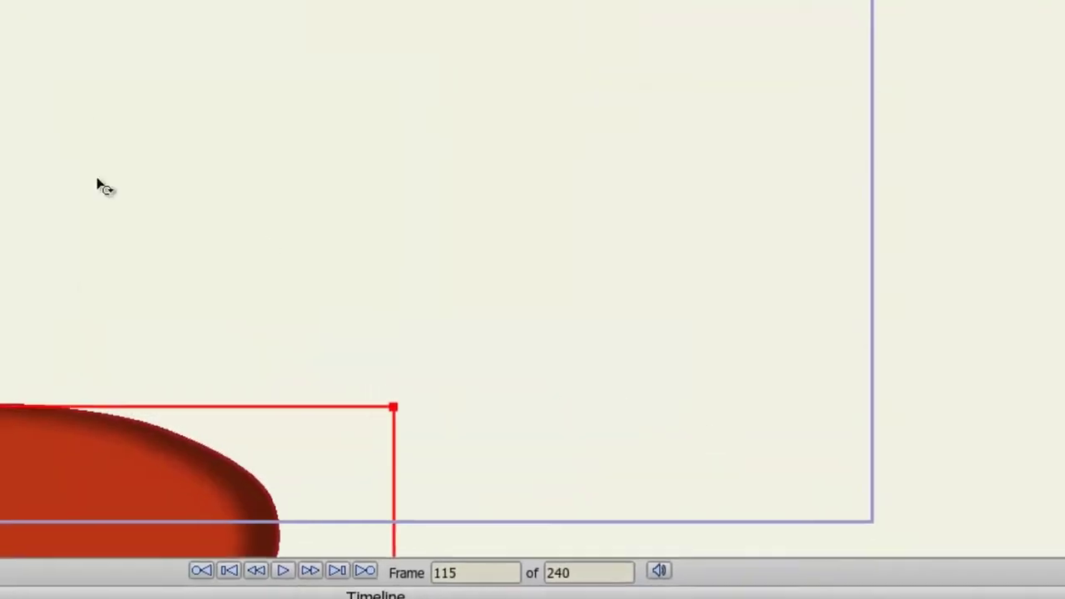
pyautogui.moveTo(188, 457); pyautogui.dragTo(527, 83)
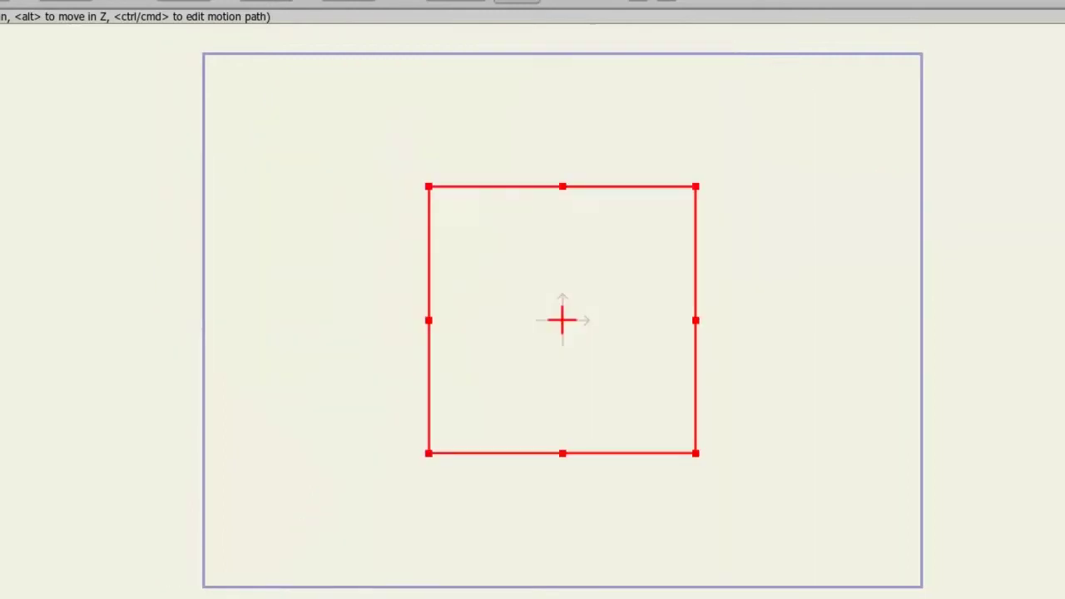
pyautogui.click(34, 14)
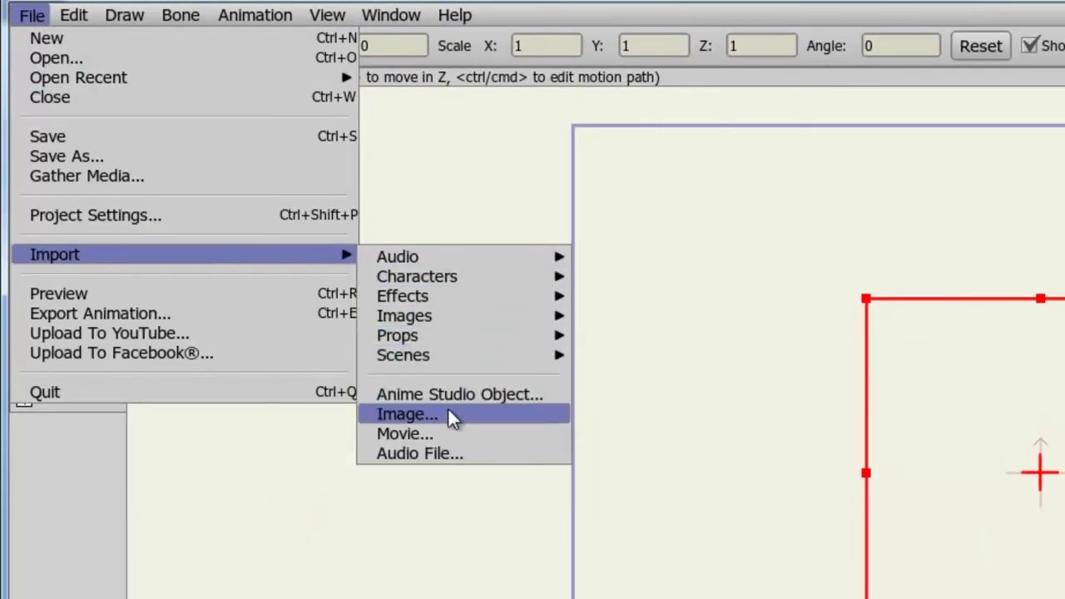
# Import the 014 JPEG image onto the canvas.
pyautogui.click(448, 412)
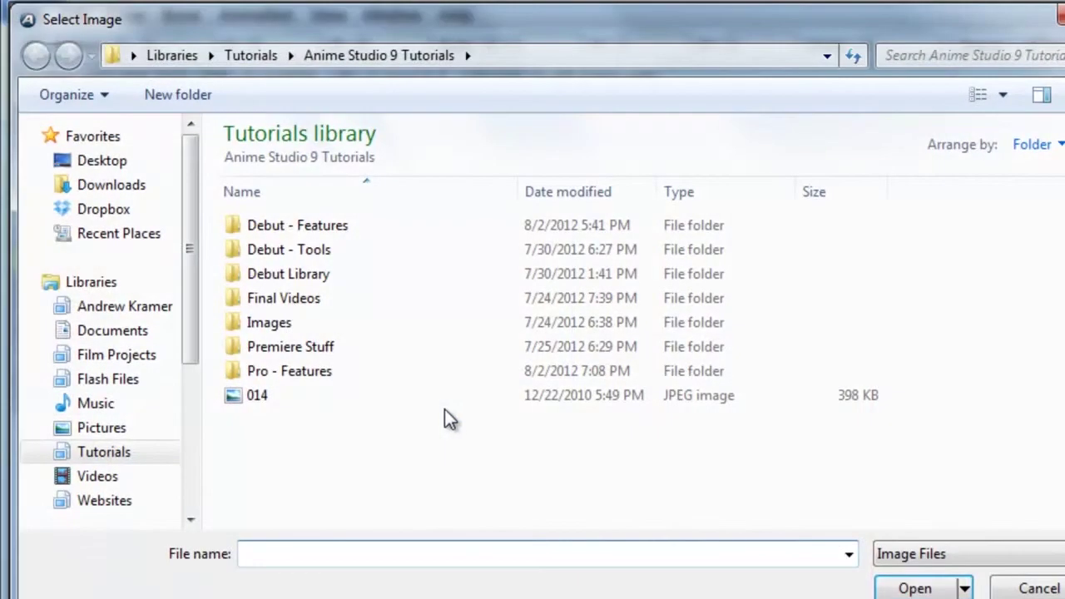
pyautogui.click(283, 395)
pyautogui.click(915, 588)
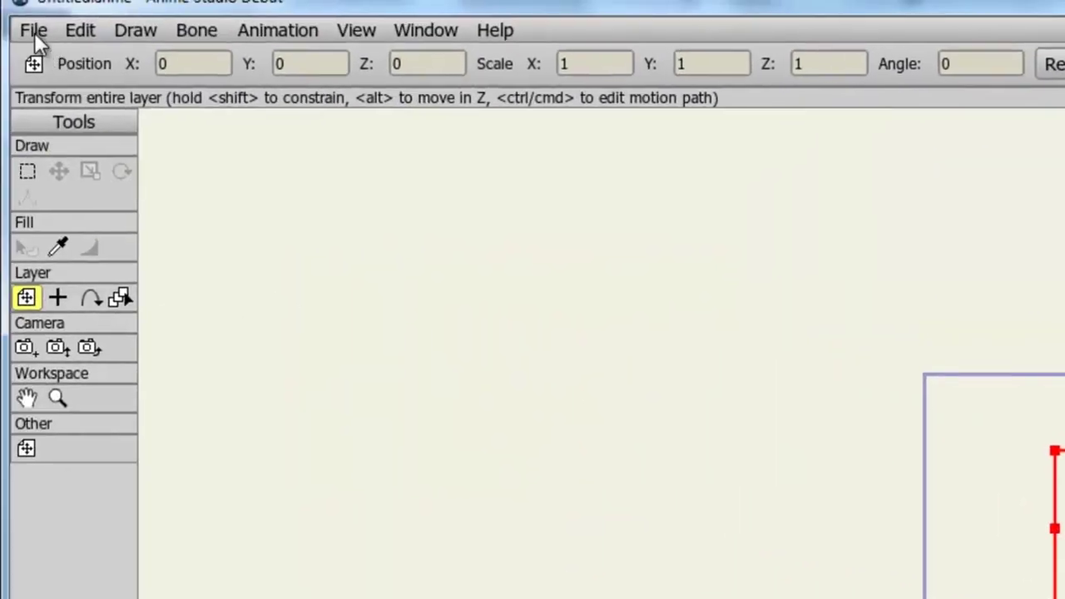
pyautogui.click(33, 31)
pyautogui.moveTo(59, 290)
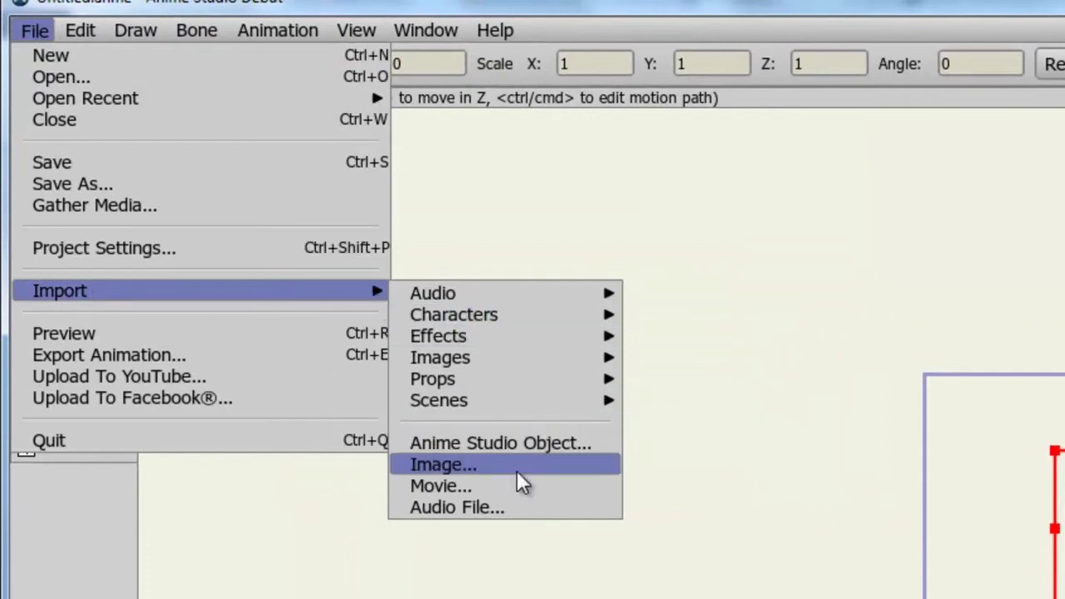
# Import the 01-Driving movie and scrub the timeline to frame 7.
pyautogui.click(516, 489)
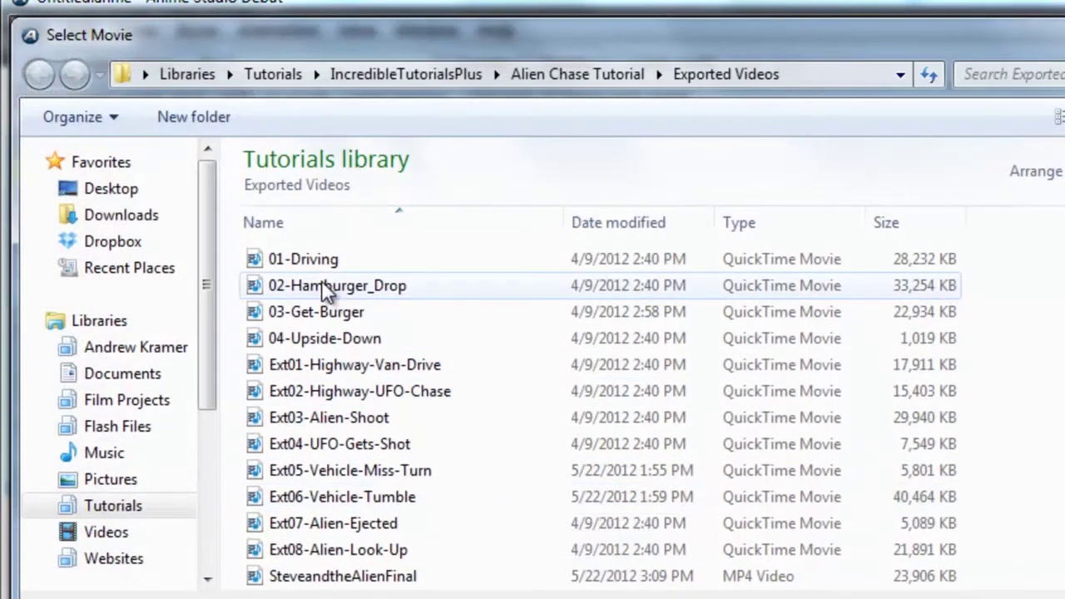
pyautogui.click(317, 259)
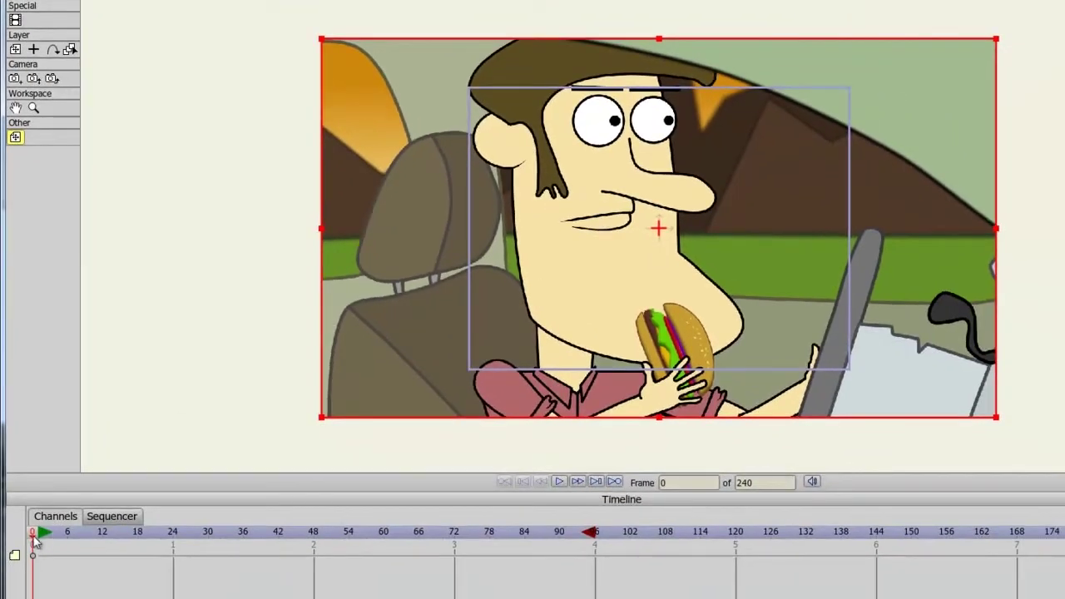
pyautogui.moveTo(38, 541); pyautogui.dragTo(501, 532)
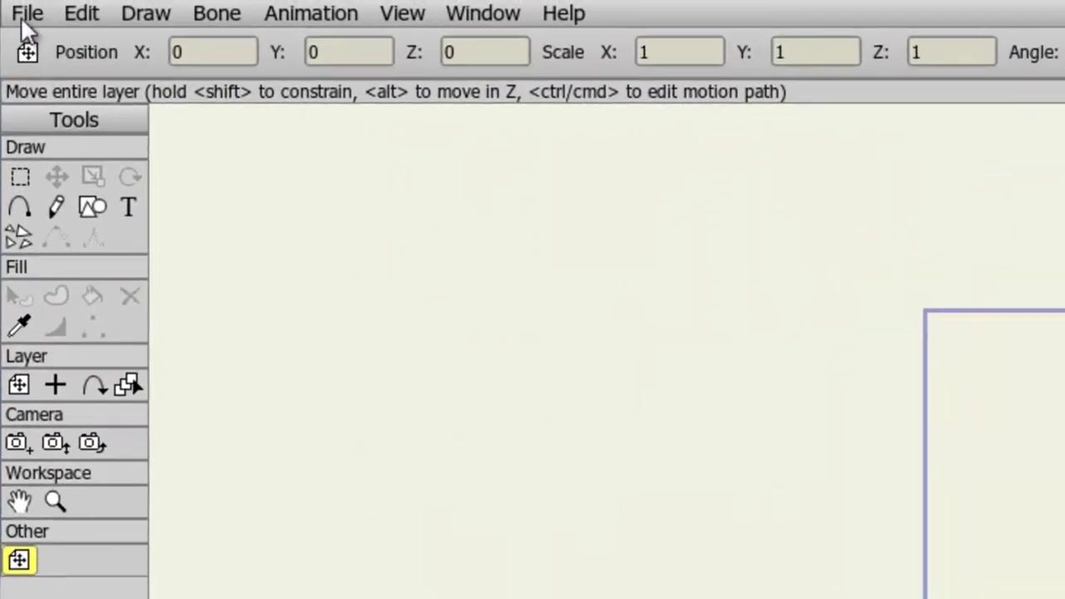
pyautogui.click(25, 18)
pyautogui.moveTo(57, 315)
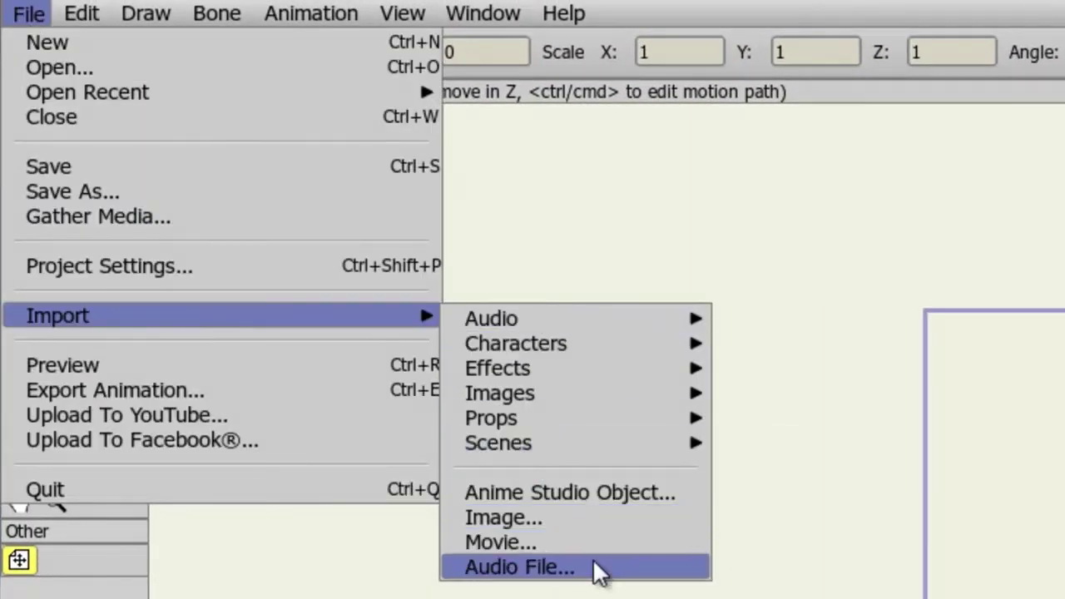
# Import the More News audio file and scrub the playhead to frame 22.
pyautogui.click(599, 571)
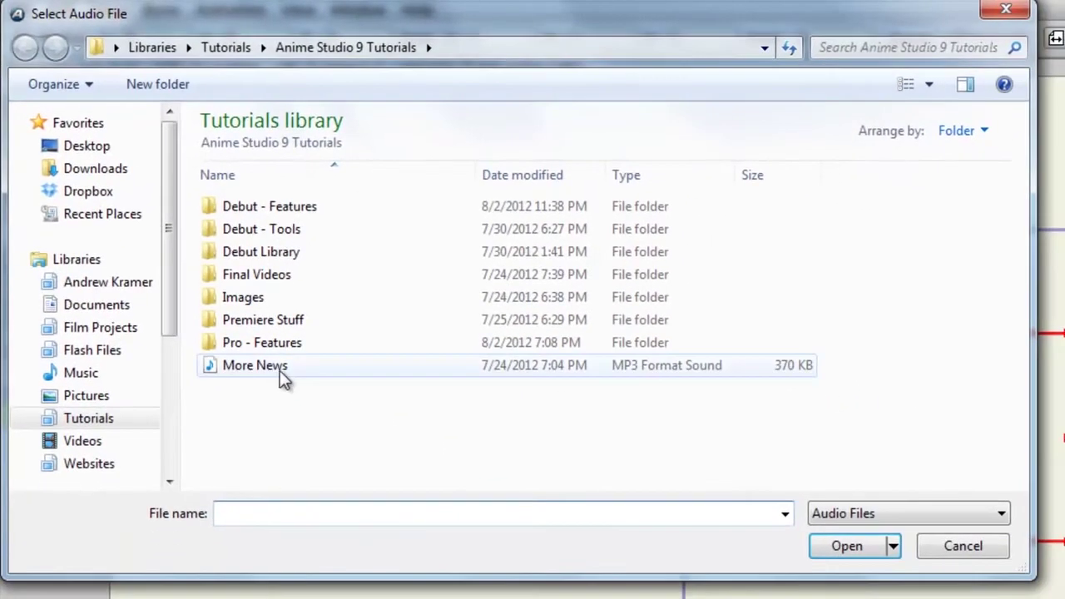
pyautogui.click(275, 368)
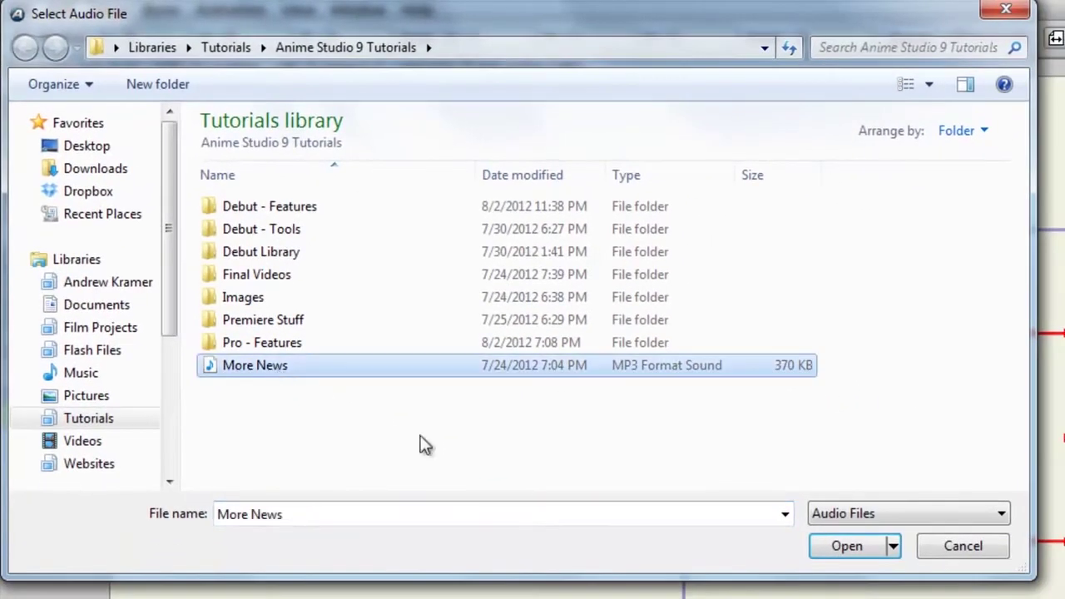
pyautogui.click(847, 546)
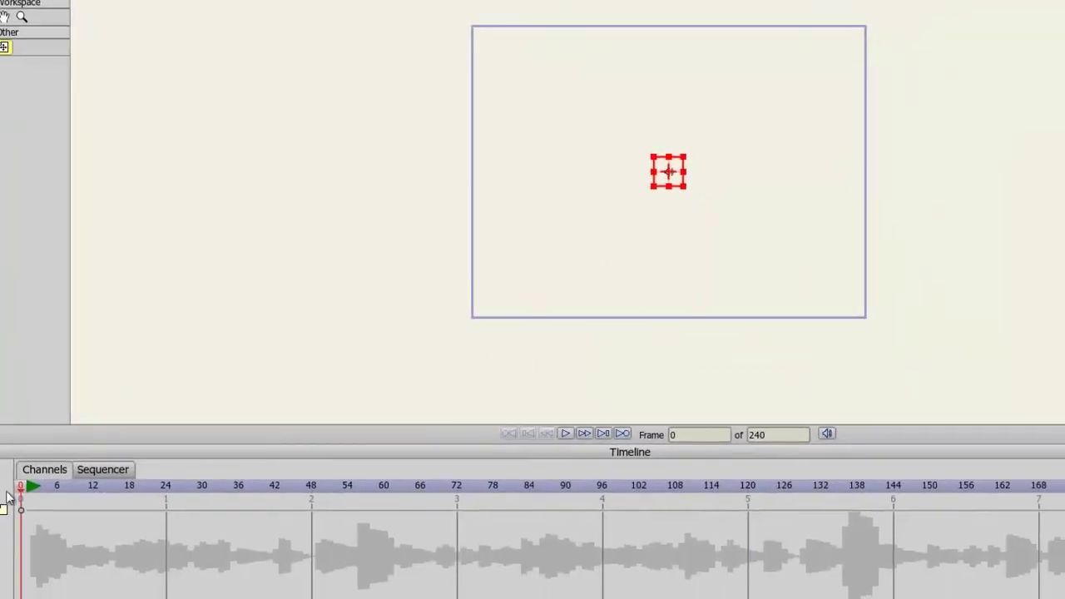
pyautogui.moveTo(24, 500); pyautogui.dragTo(161, 514)
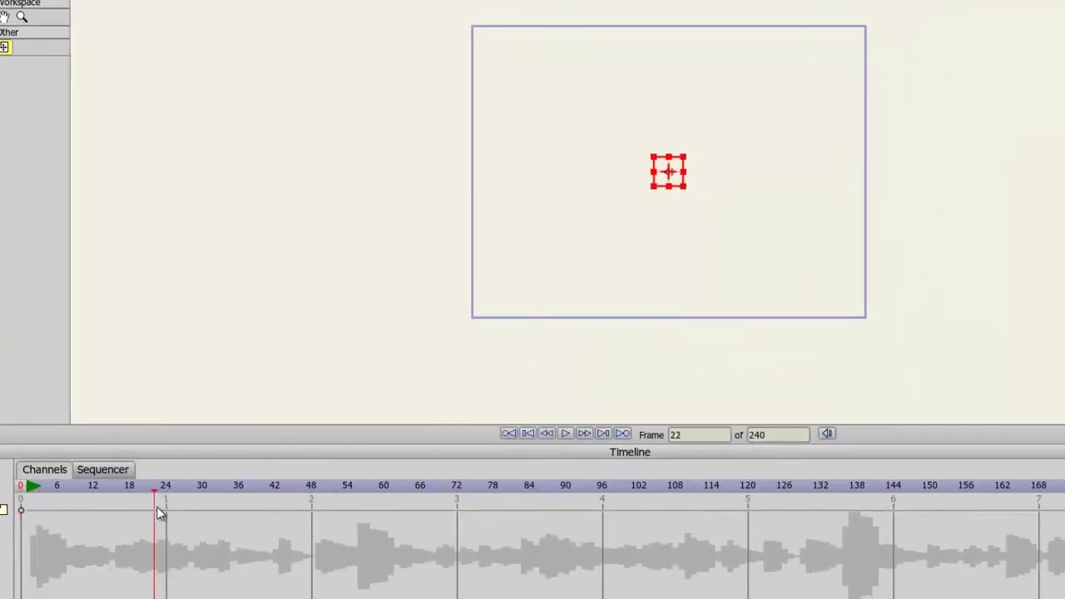